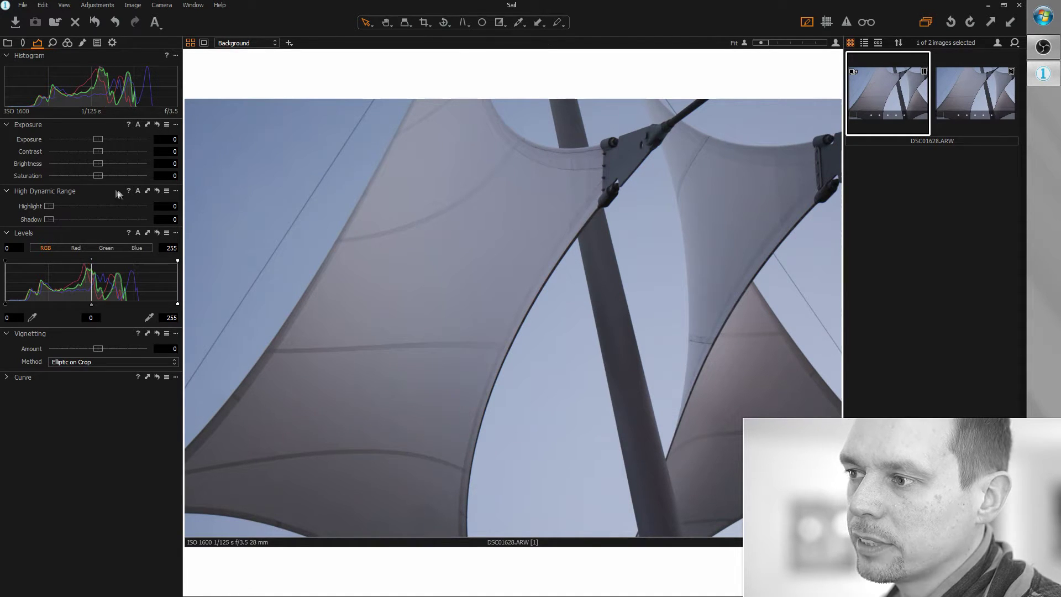
Desaturate to -100, set Brightness 32, and stretch Levels to 12 black and 204 white
drag(99, 177, 41, 177)
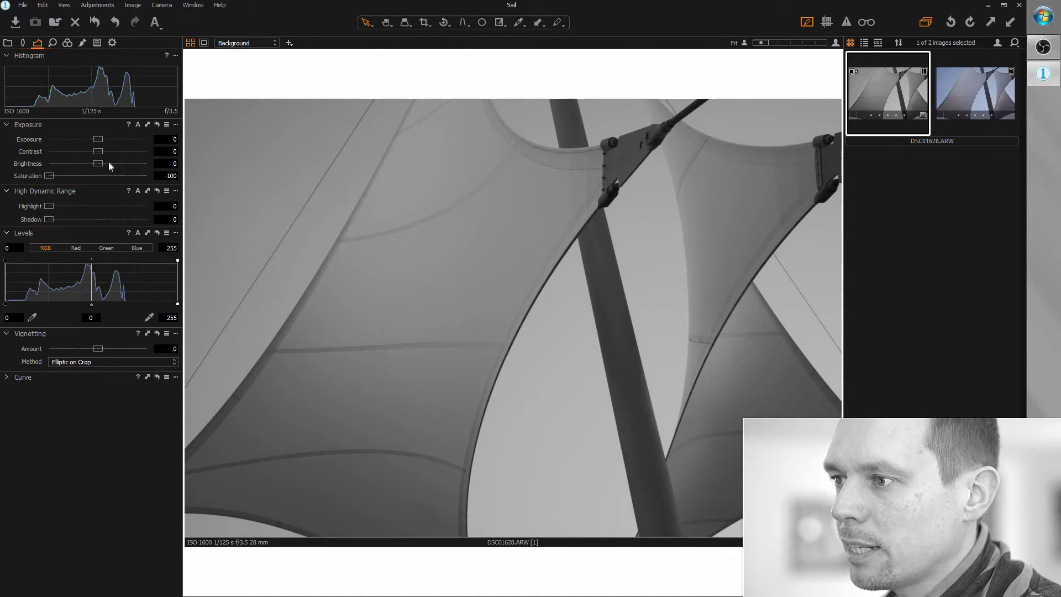
drag(98, 167, 130, 167)
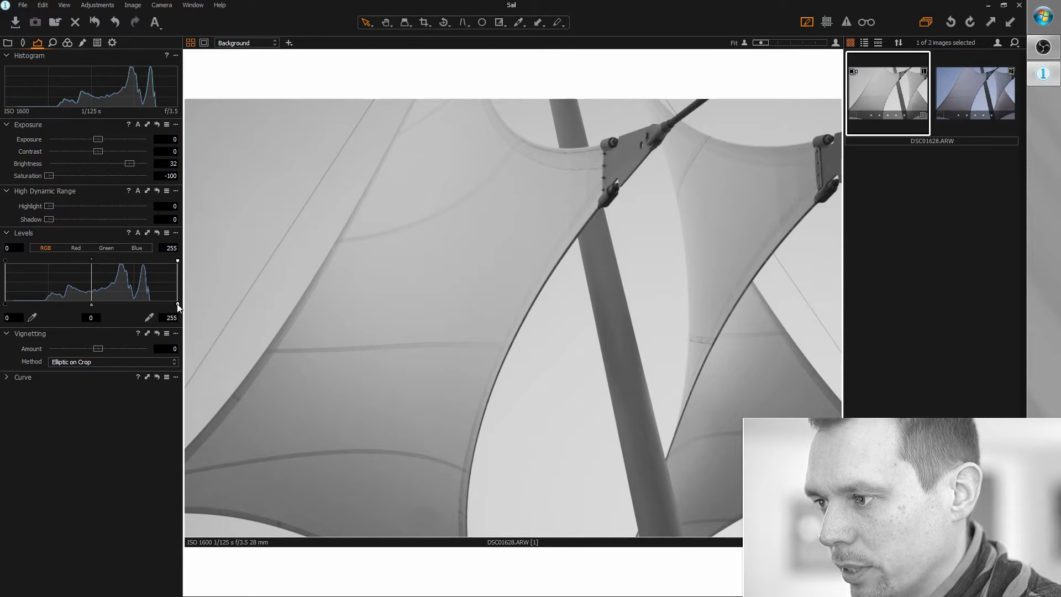
drag(178, 305, 144, 313)
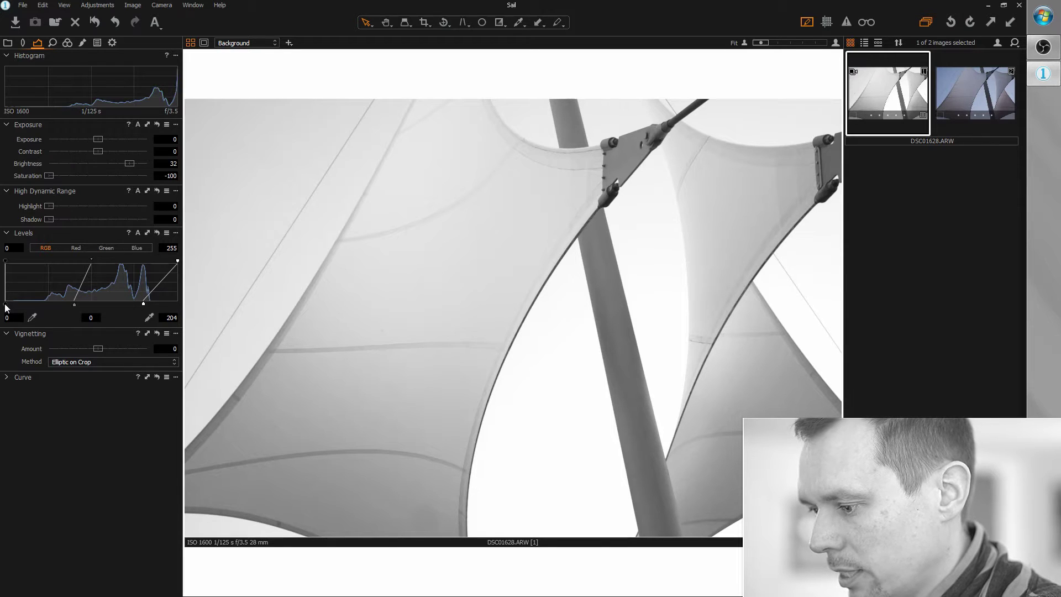
drag(5, 304, 13, 304)
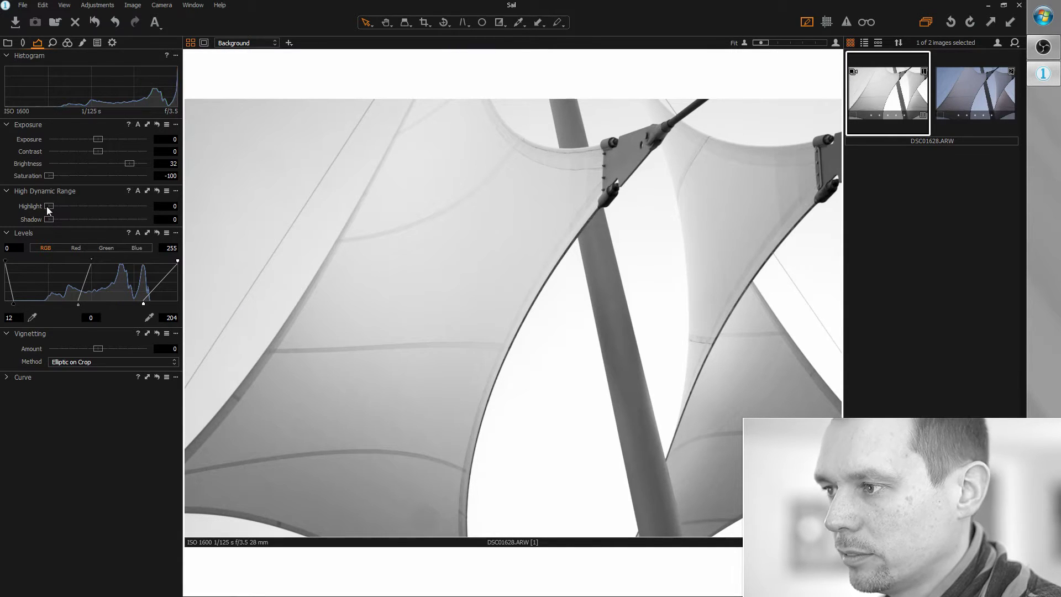
Set HDR Highlight to 20 and Vignetting Amount to -0,99
drag(47, 206, 69, 207)
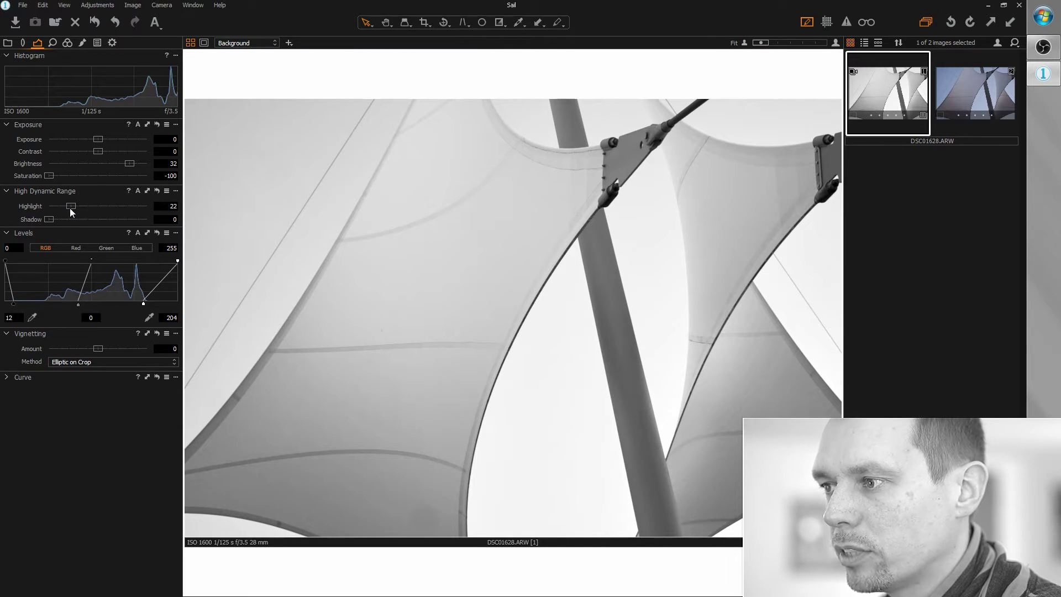
drag(71, 207, 69, 207)
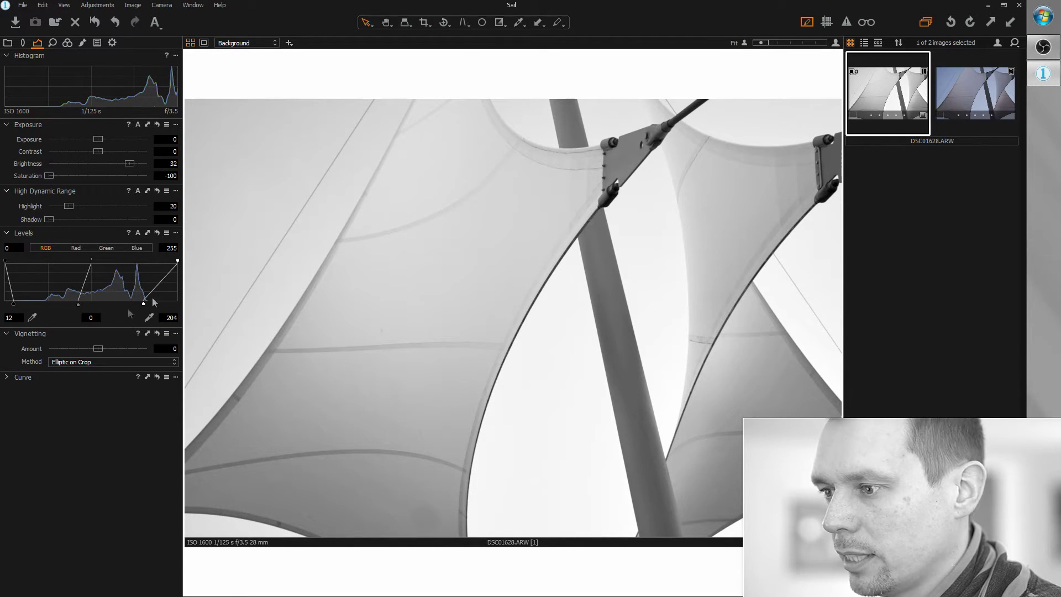
drag(99, 347, 87, 350)
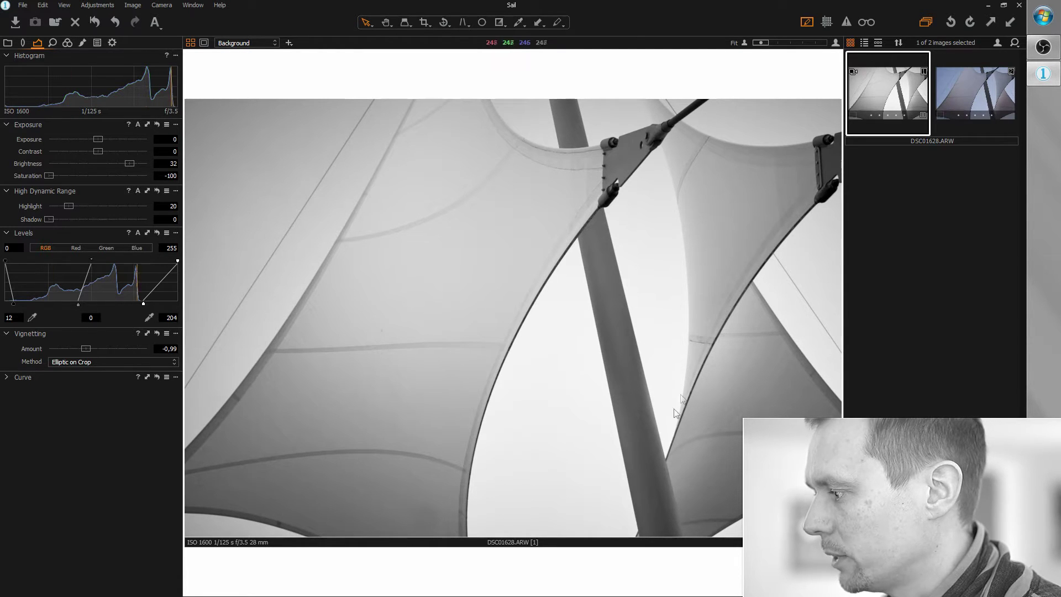
Zoom the view to 100% and set Clarity Structure to 52 on the Details tab
scroll(677, 415, up, 2)
scroll(688, 431, down, 2)
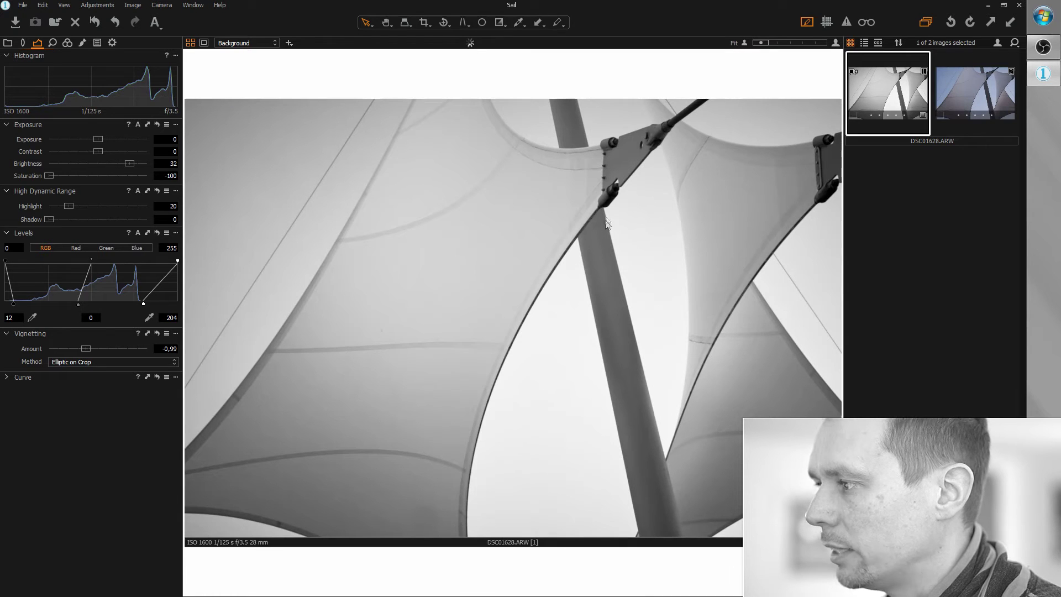
scroll(584, 140, up, 3)
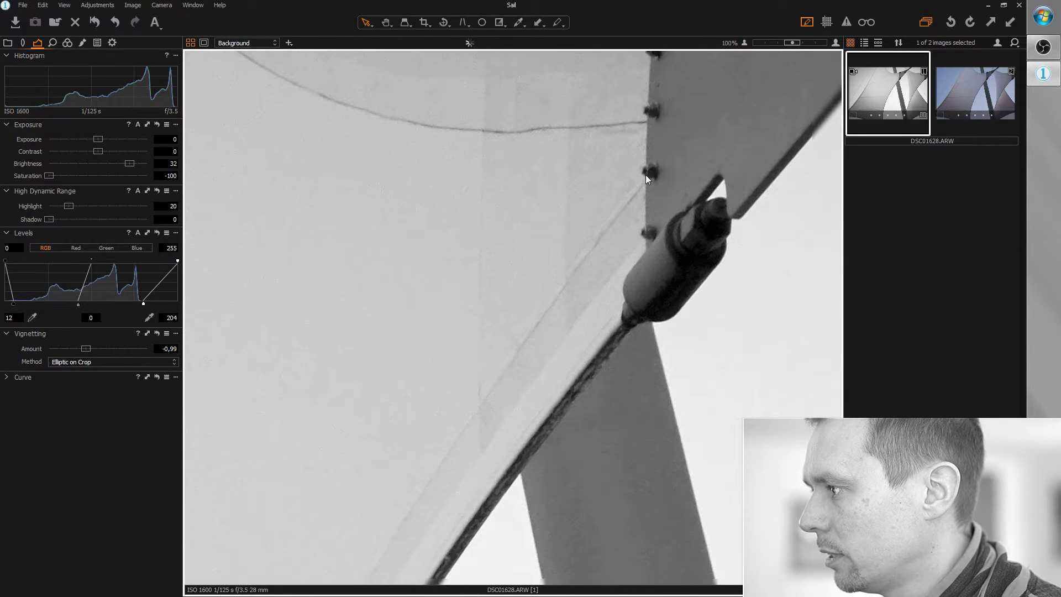
scroll(645, 175, up, 1)
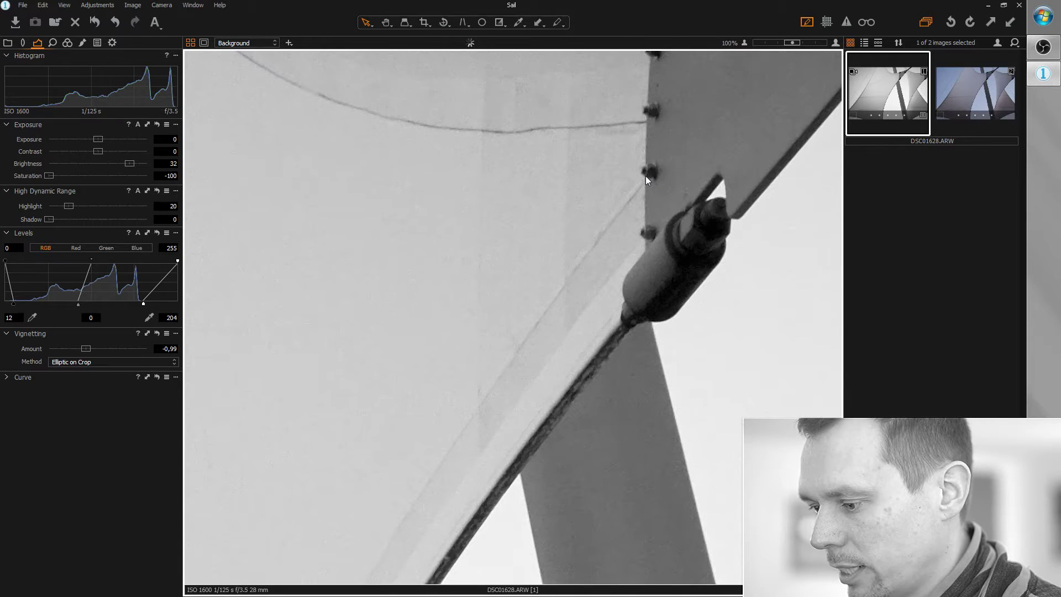
click(52, 43)
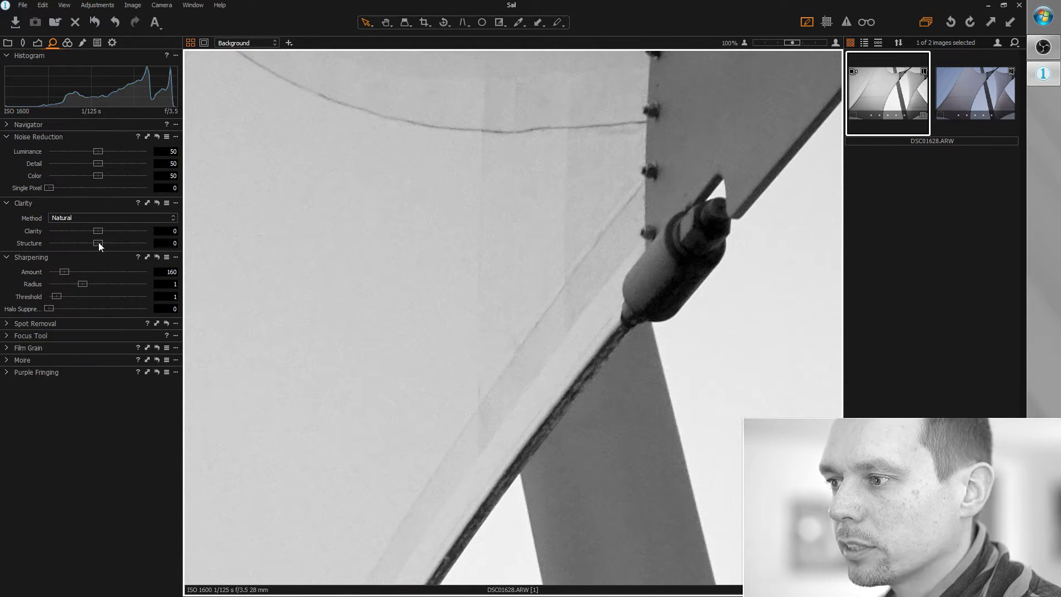
drag(98, 243, 124, 243)
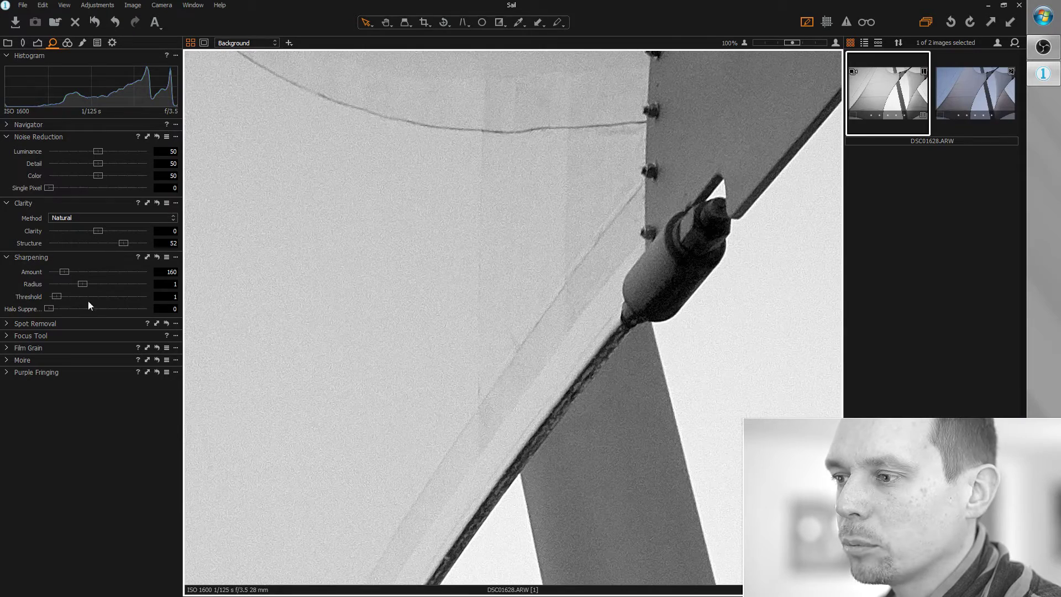
Set Sharpening Amount to 722 and Radius to 0,6
drag(83, 284, 2, 288)
drag(64, 272, 253, 273)
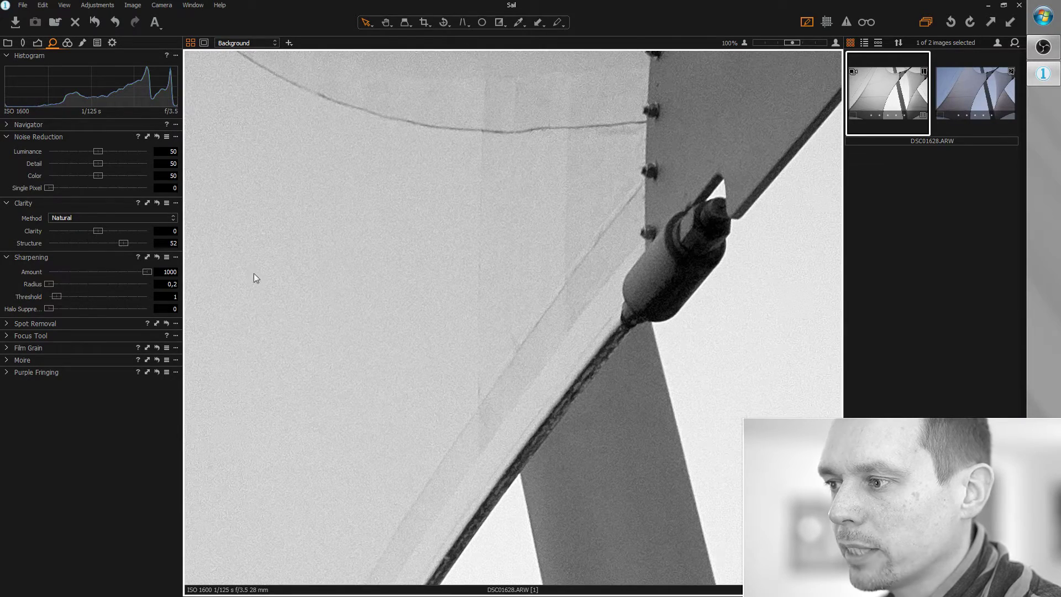
drag(48, 284, 58, 283)
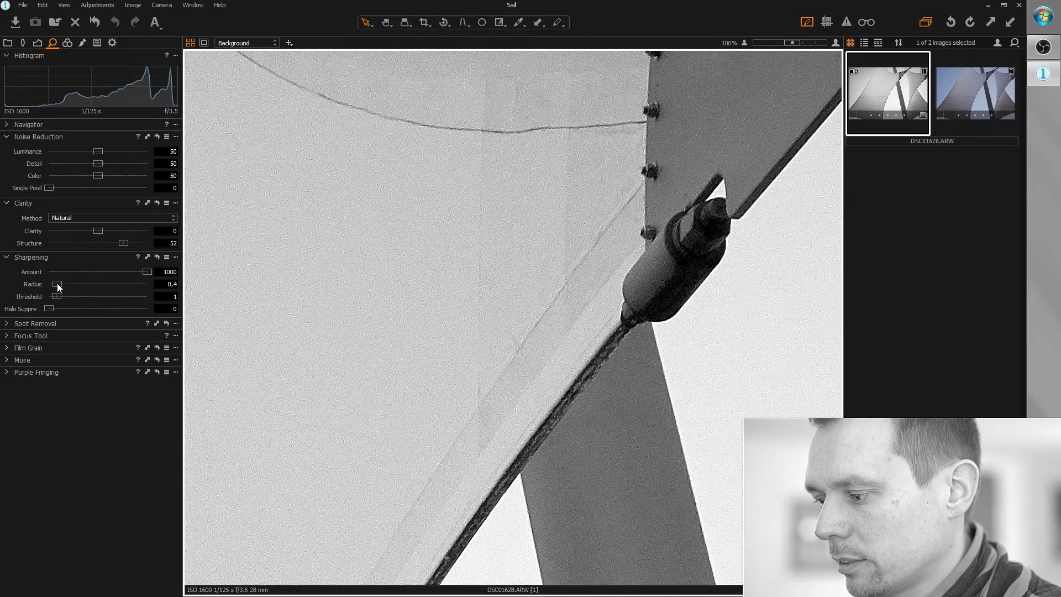
drag(60, 285, 65, 285)
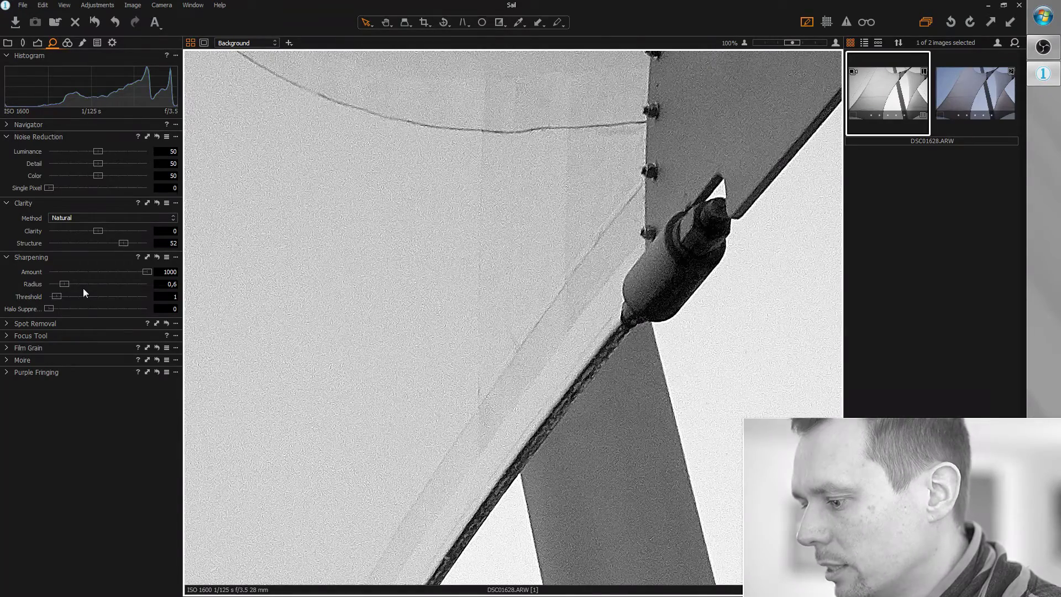
drag(147, 272, 128, 272)
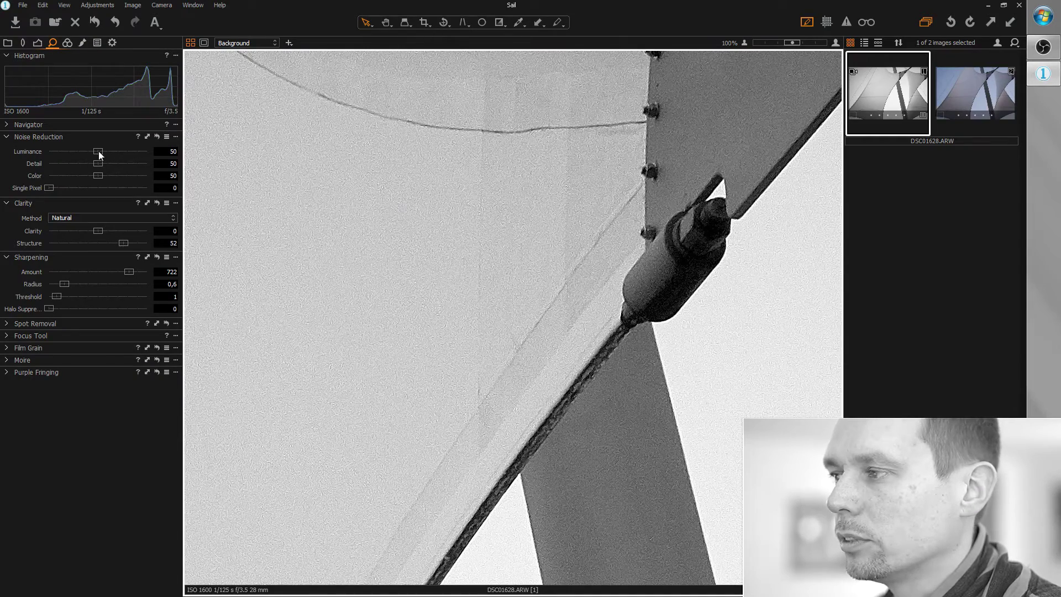
Raise Noise Reduction Luminance to 100 and fit the photo back in the viewer
drag(99, 151, 133, 152)
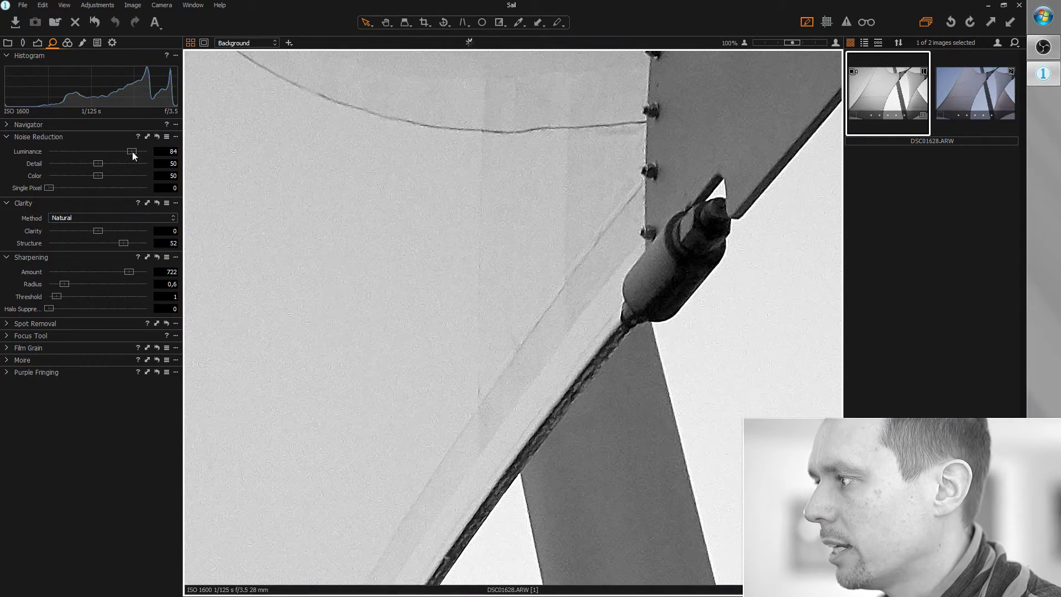
drag(132, 153, 159, 154)
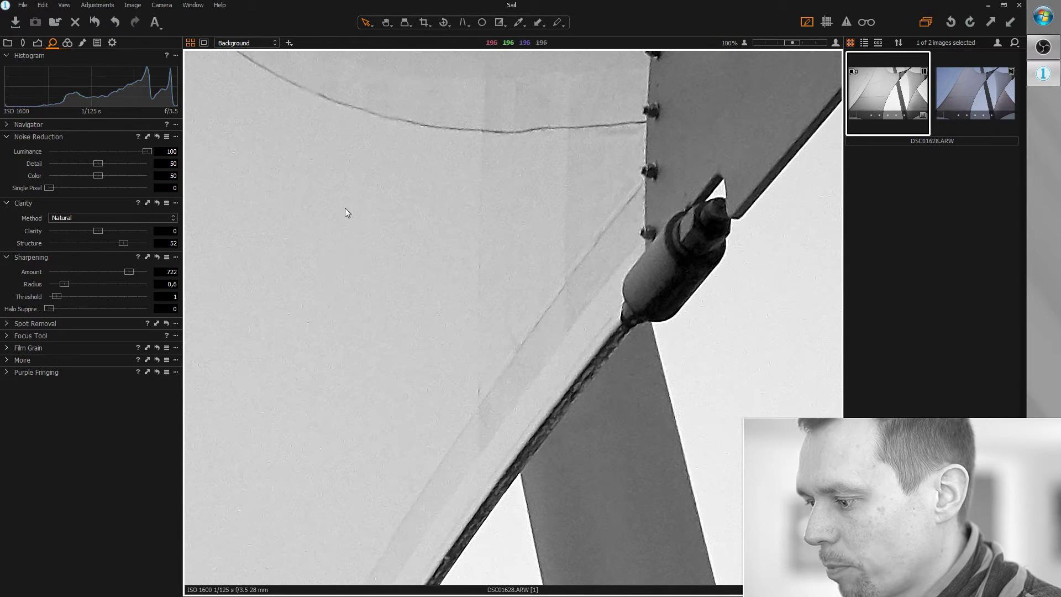
key(z)
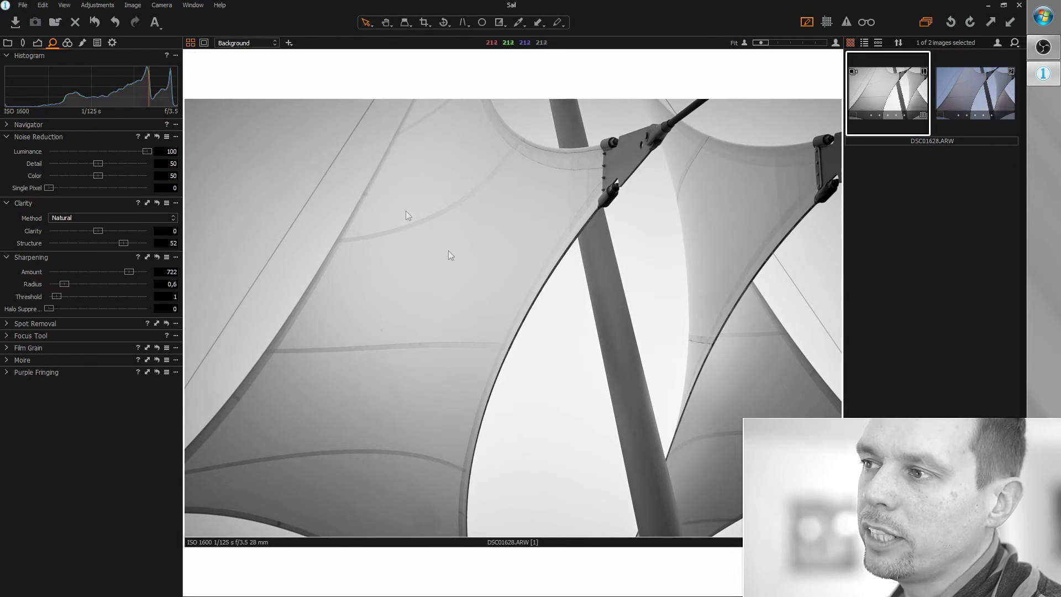
Restore colour on the Color tab and boost Saturation to 51
click(67, 42)
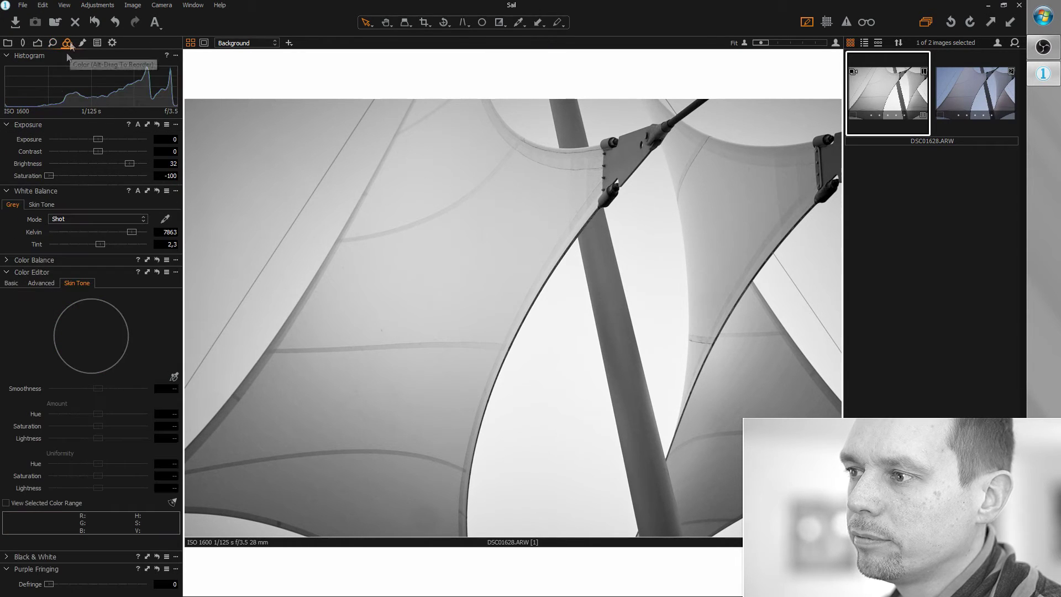
double_click(49, 176)
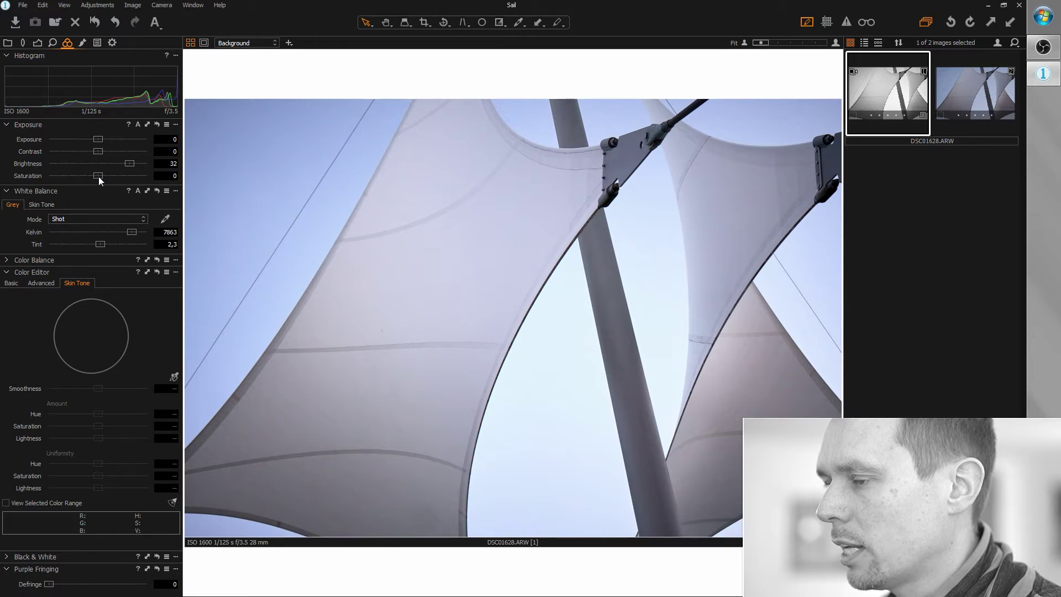
drag(98, 176, 123, 178)
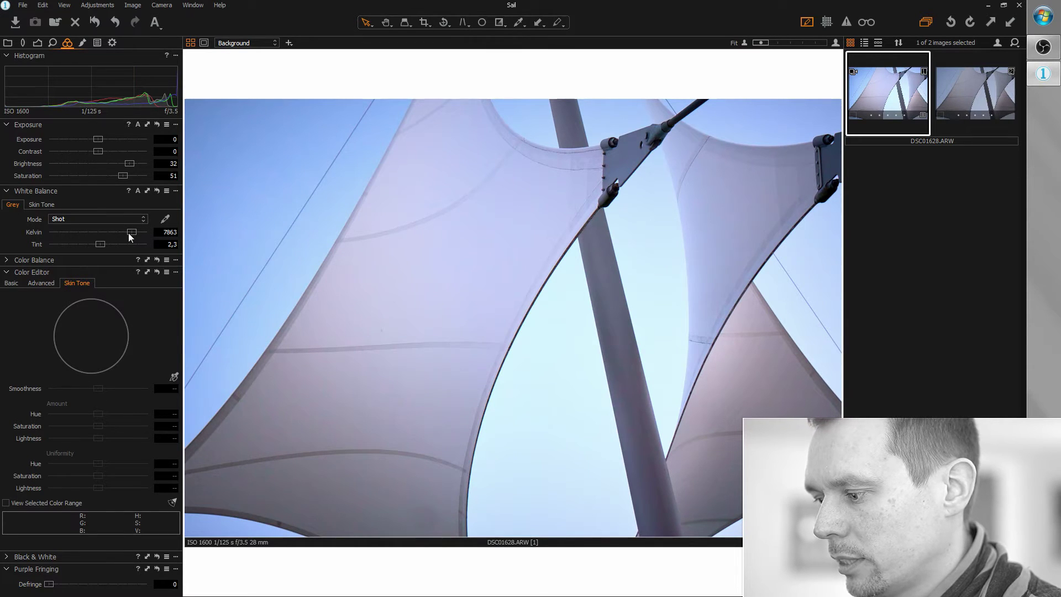
Set white balance Kelvin to 8309 and Tint to 6,2
drag(131, 231, 133, 234)
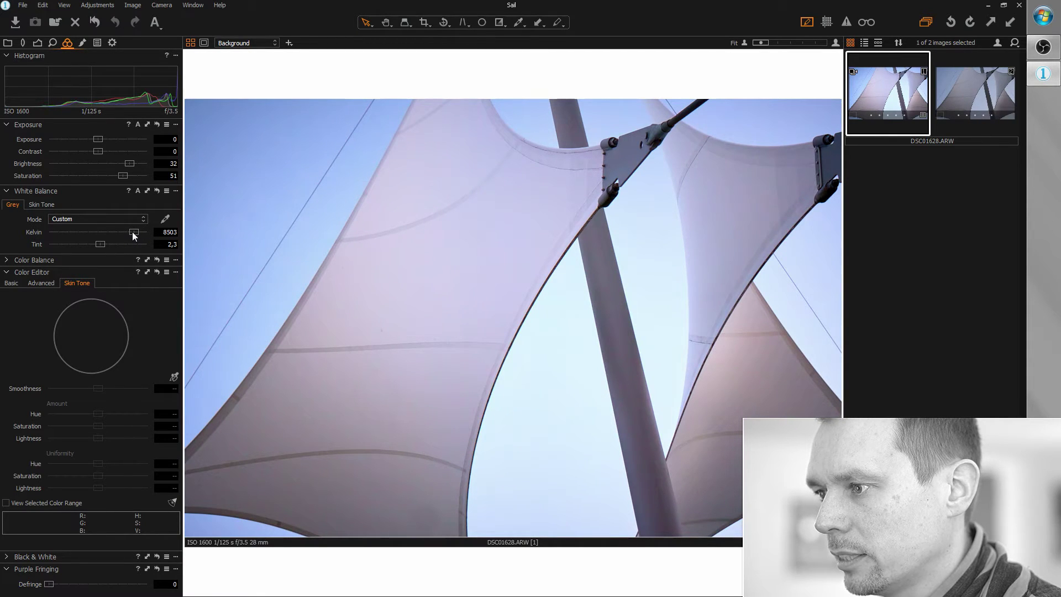
drag(133, 233, 132, 232)
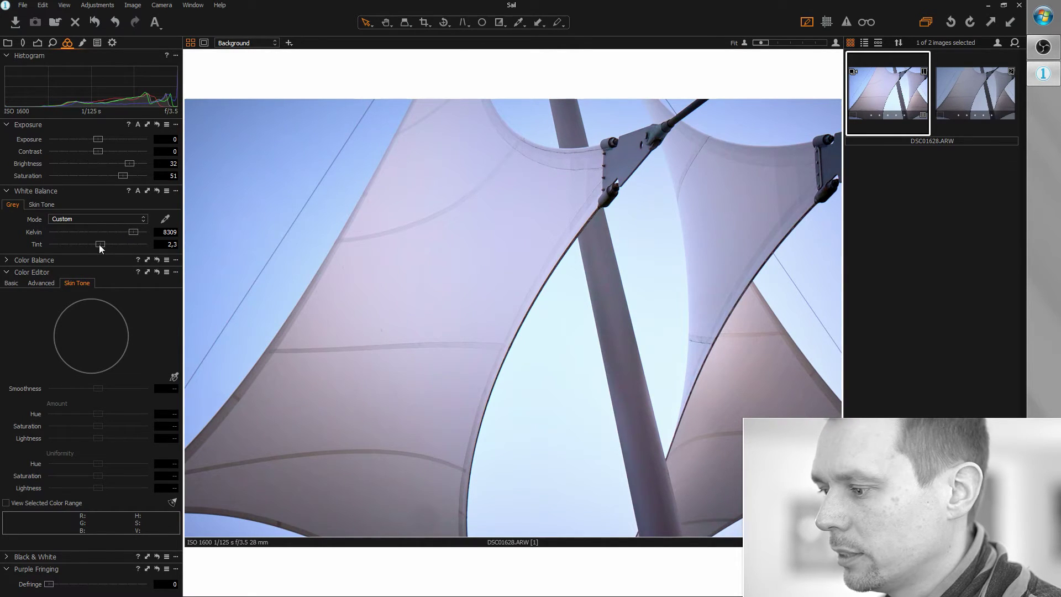
drag(98, 244, 102, 243)
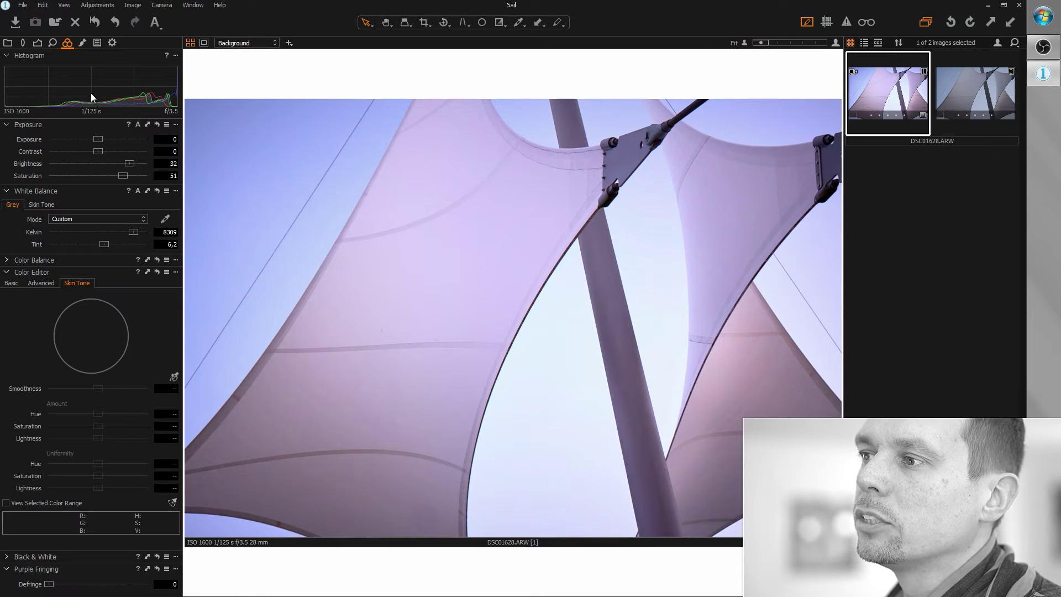
Add Layer 1 with a drawn mask using brush size 435, and set its Exposure to 0,99
click(81, 43)
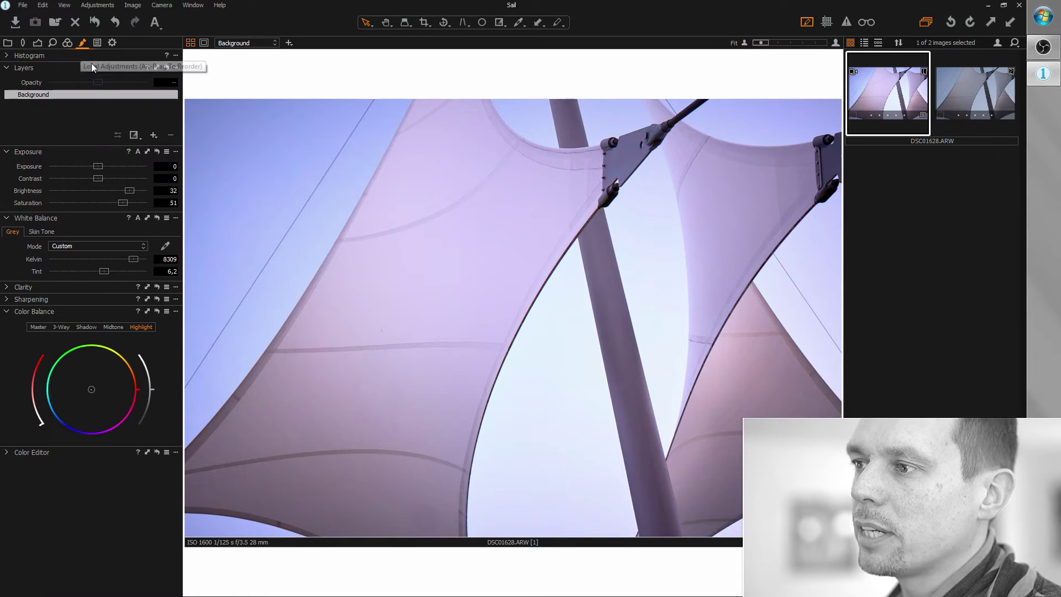
click(154, 136)
click(135, 135)
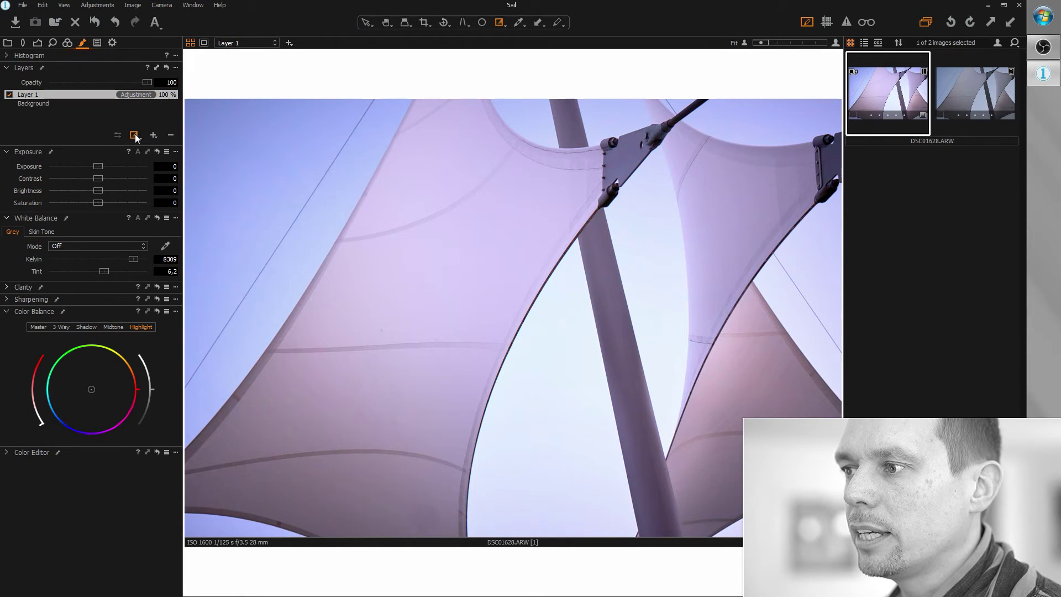
click(135, 135)
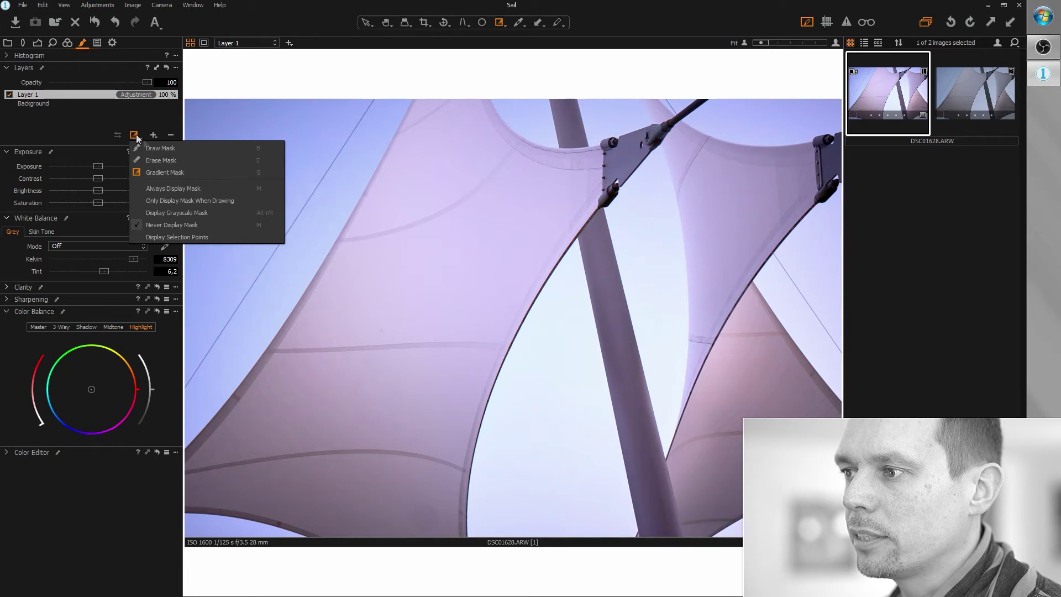
click(164, 148)
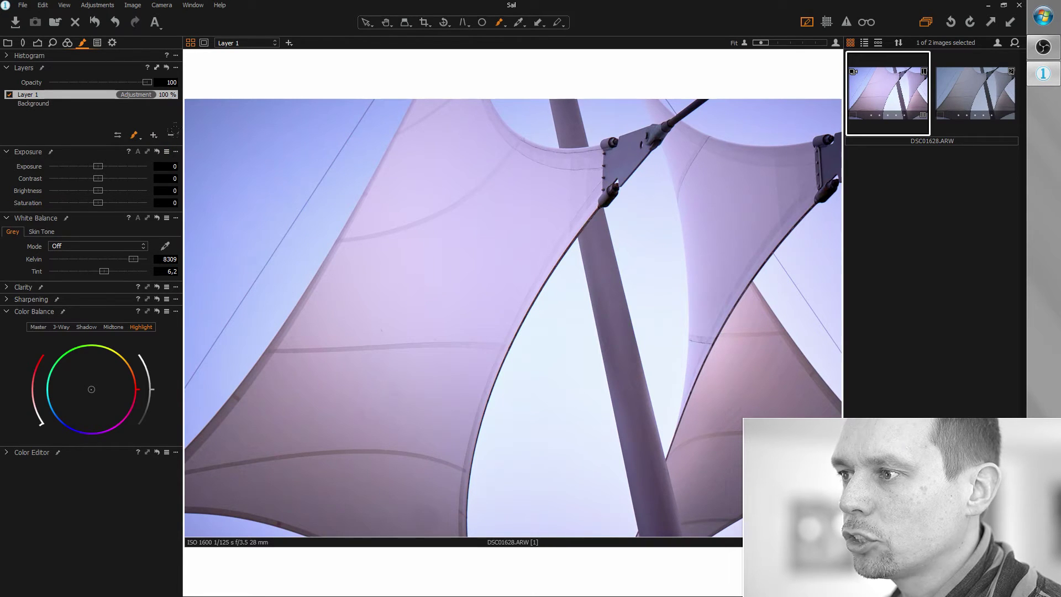
right_click(714, 328)
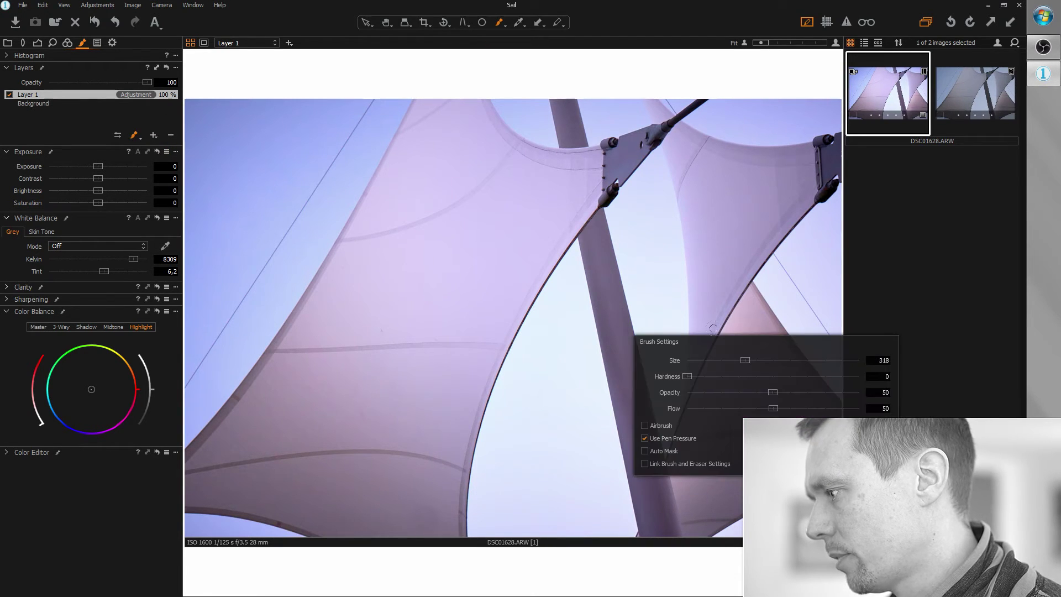
drag(745, 359, 752, 359)
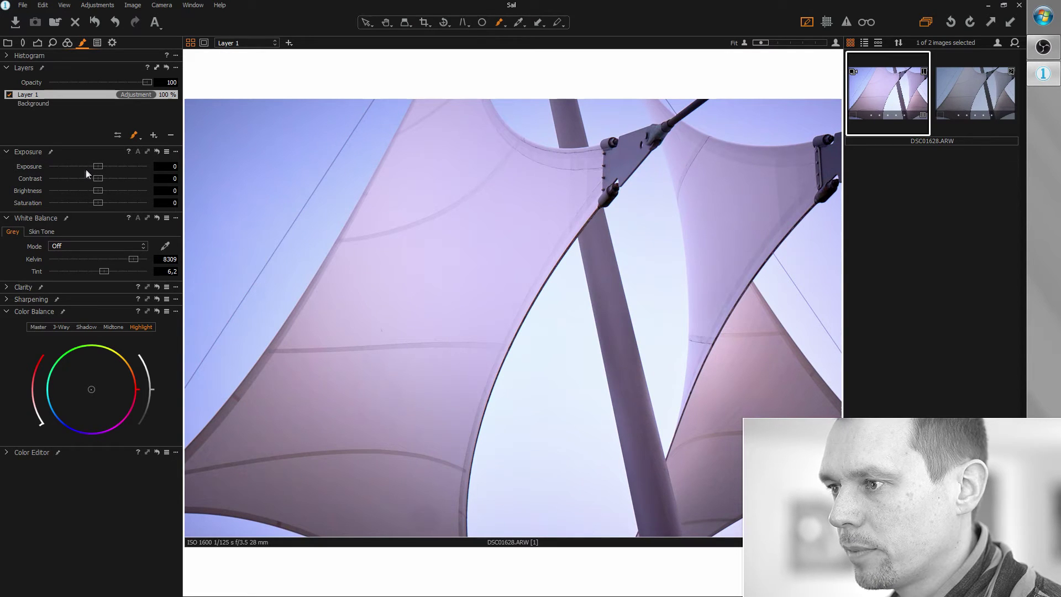
drag(98, 166, 108, 167)
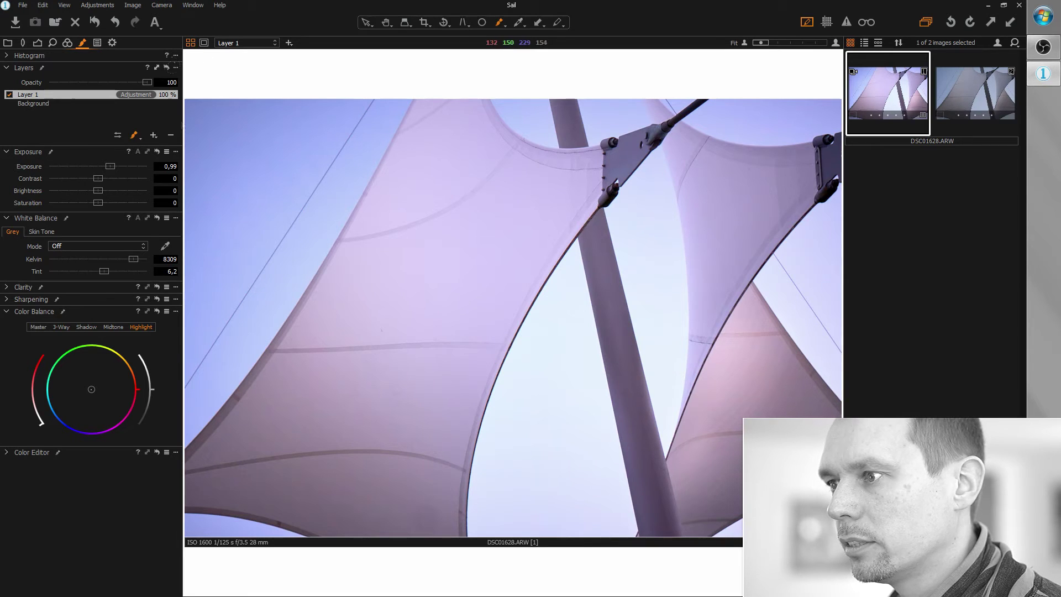
Add Layer 2, paint its mask over the sails, and set Exposure to 0,54
click(154, 135)
click(140, 114)
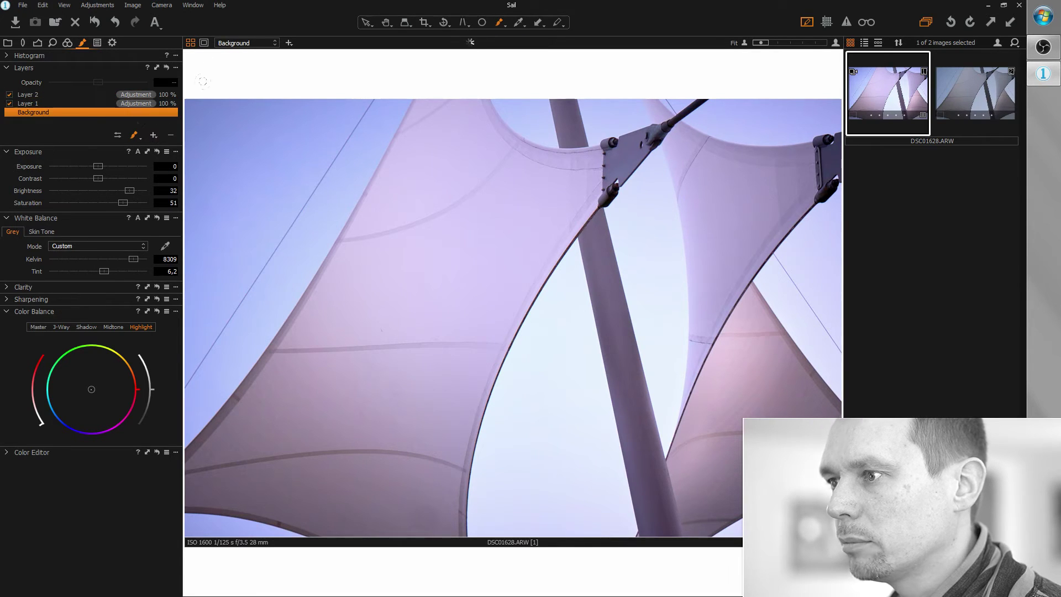
click(66, 96)
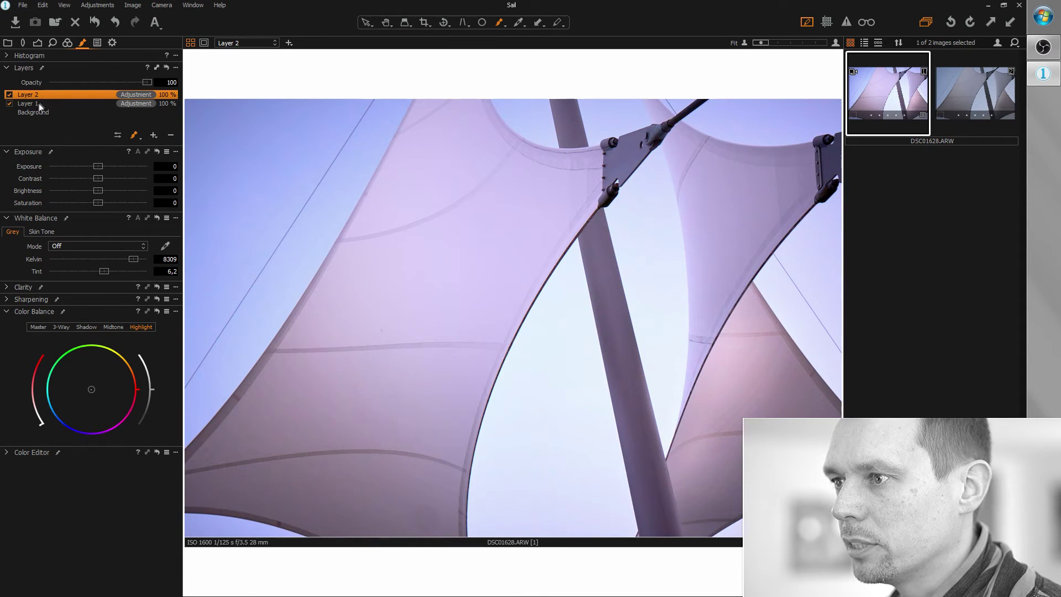
drag(647, 108, 665, 157)
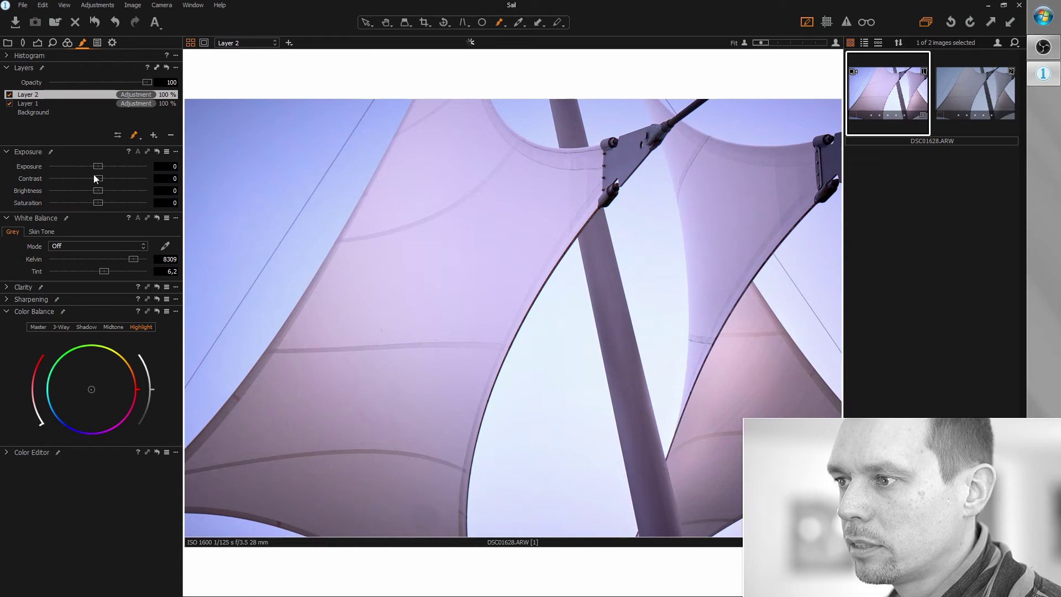
drag(98, 166, 104, 167)
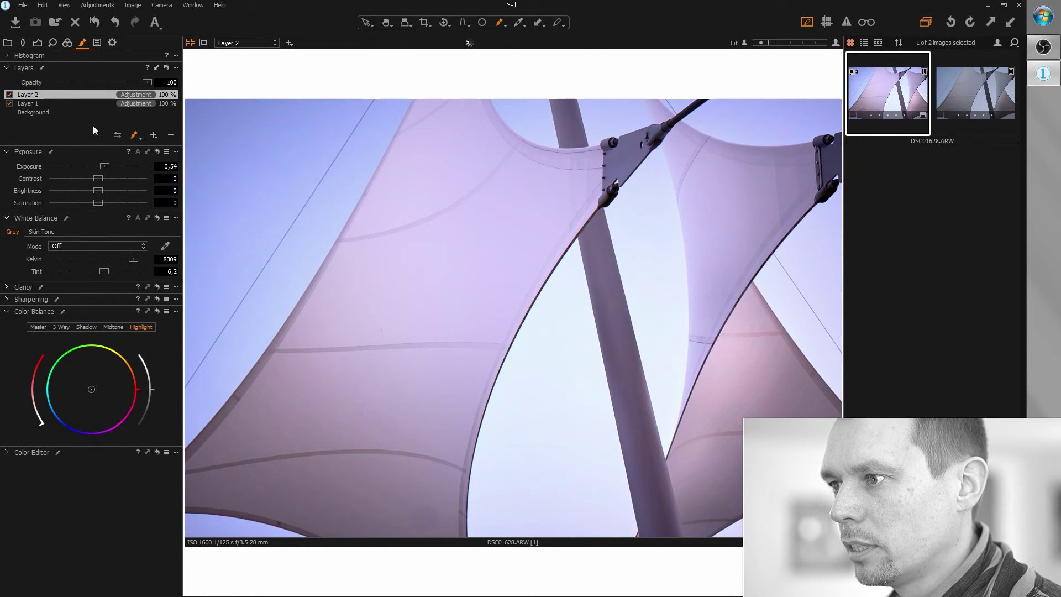
Add Layer 3 and lower its Brightness to -26
click(153, 135)
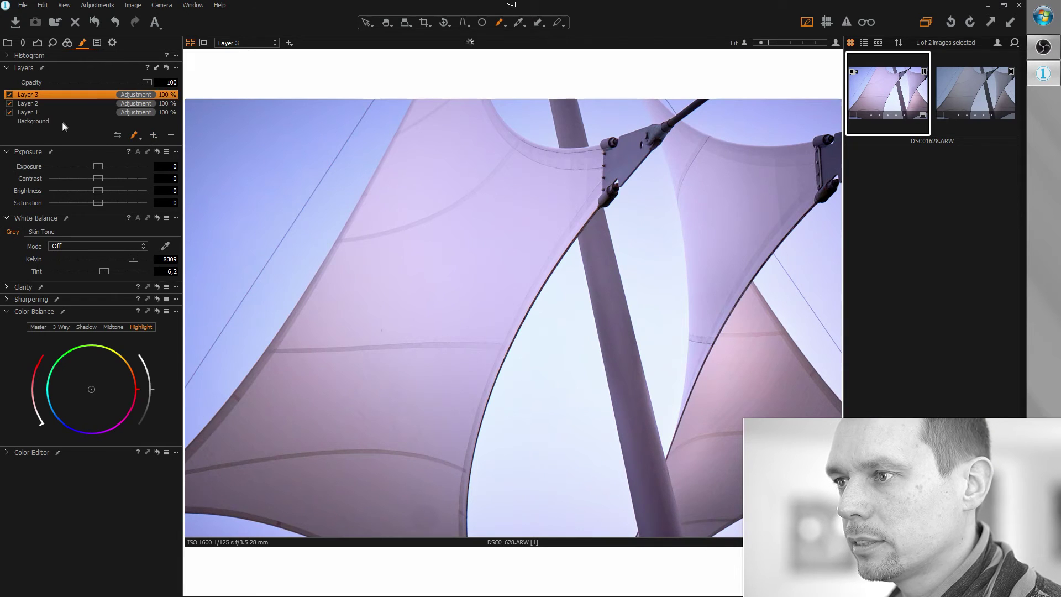
click(150, 121)
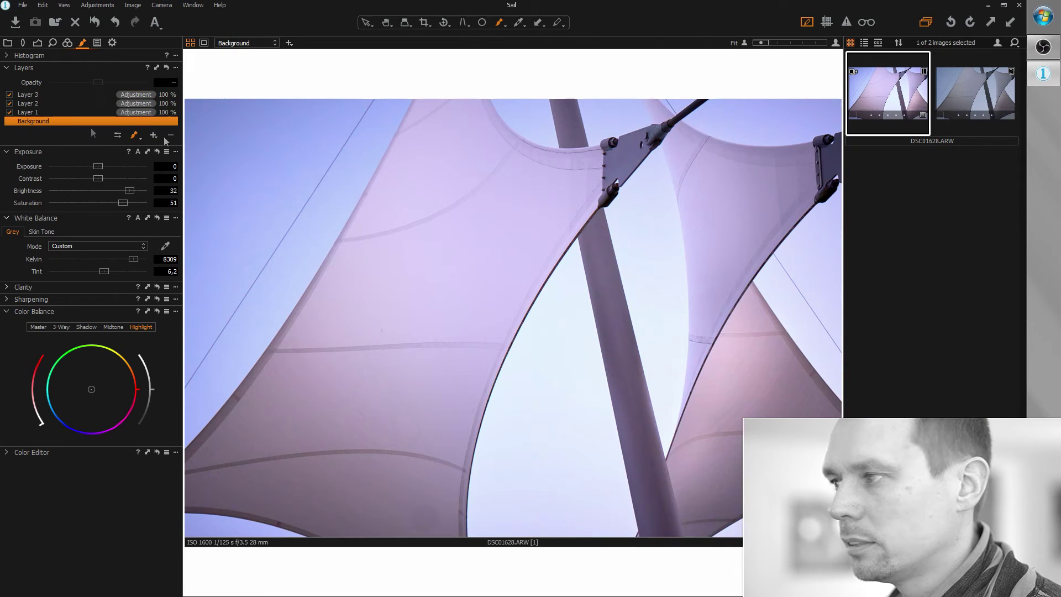
click(72, 95)
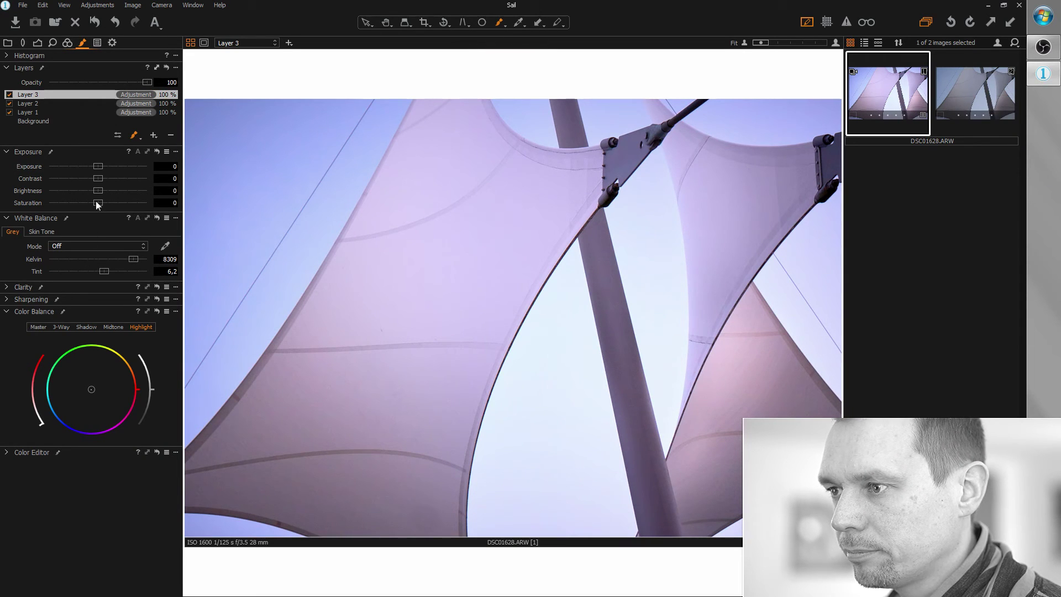
drag(97, 191, 85, 192)
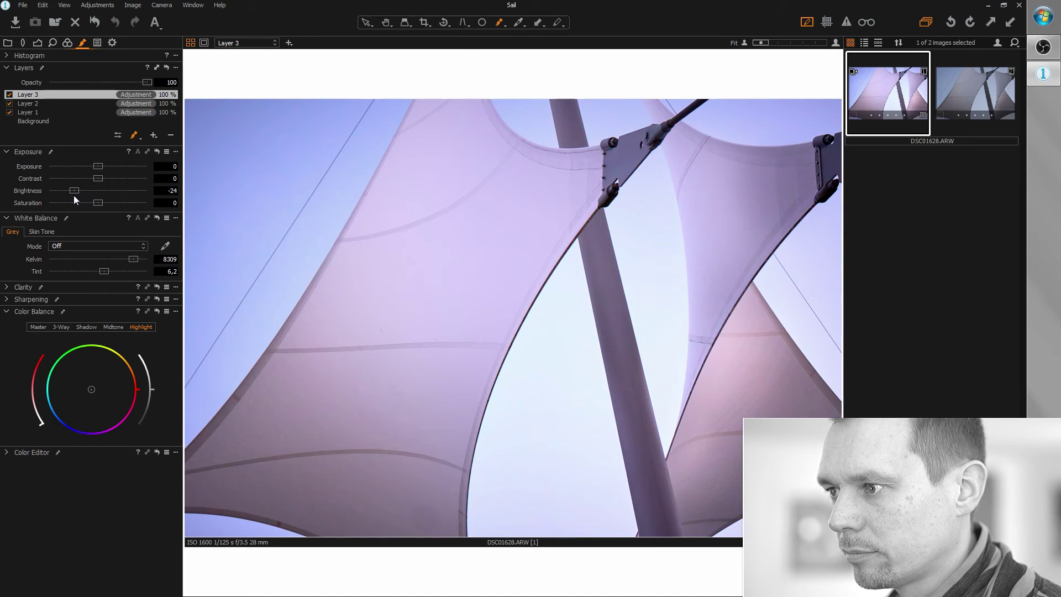
drag(73, 194, 71, 195)
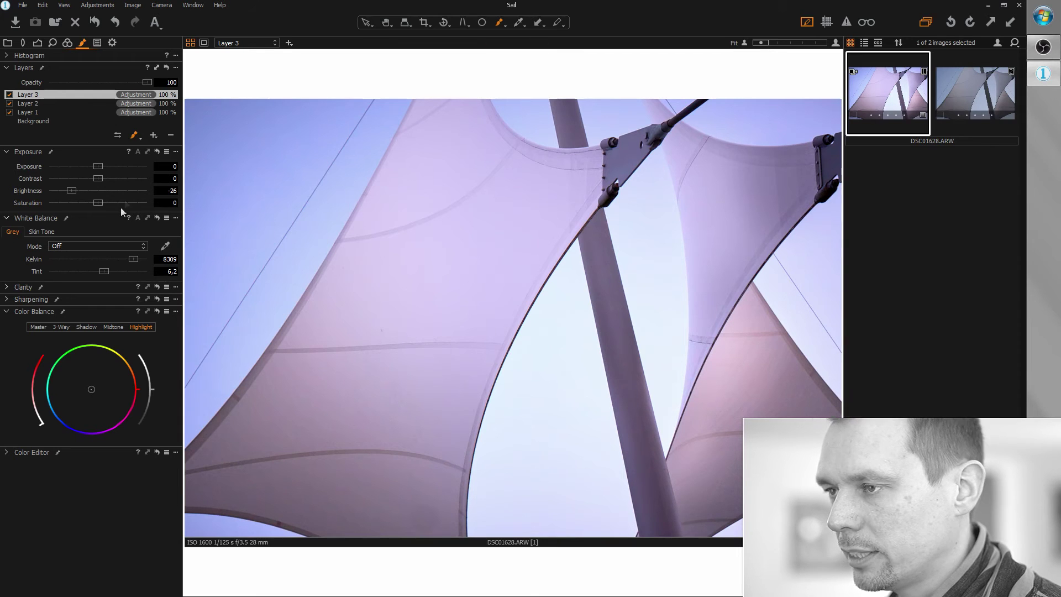
Add Layer 4, adjust its mask brush, and lower its Brightness to -22
click(153, 136)
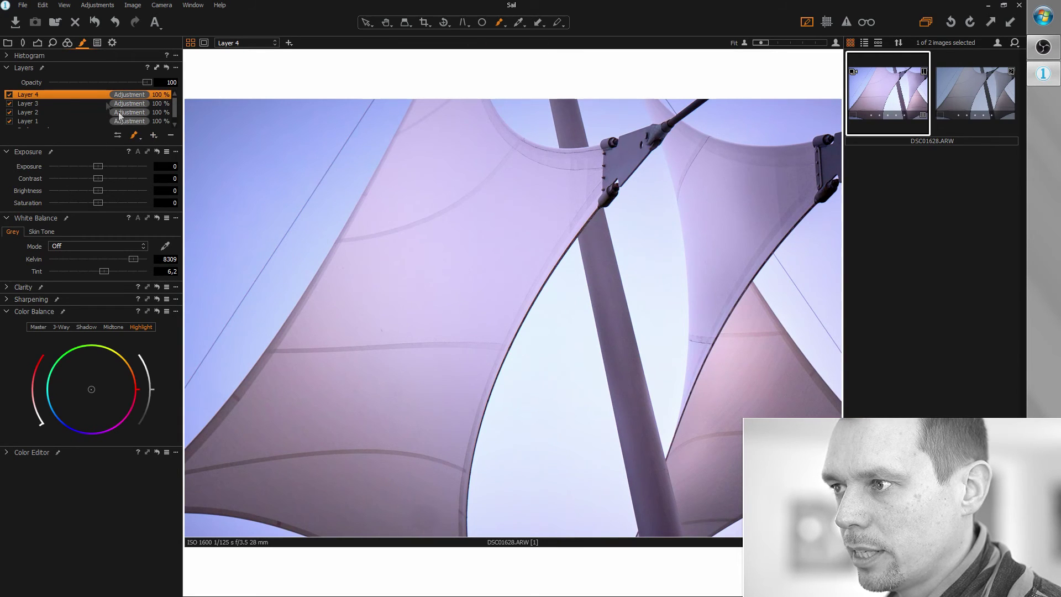
click(82, 93)
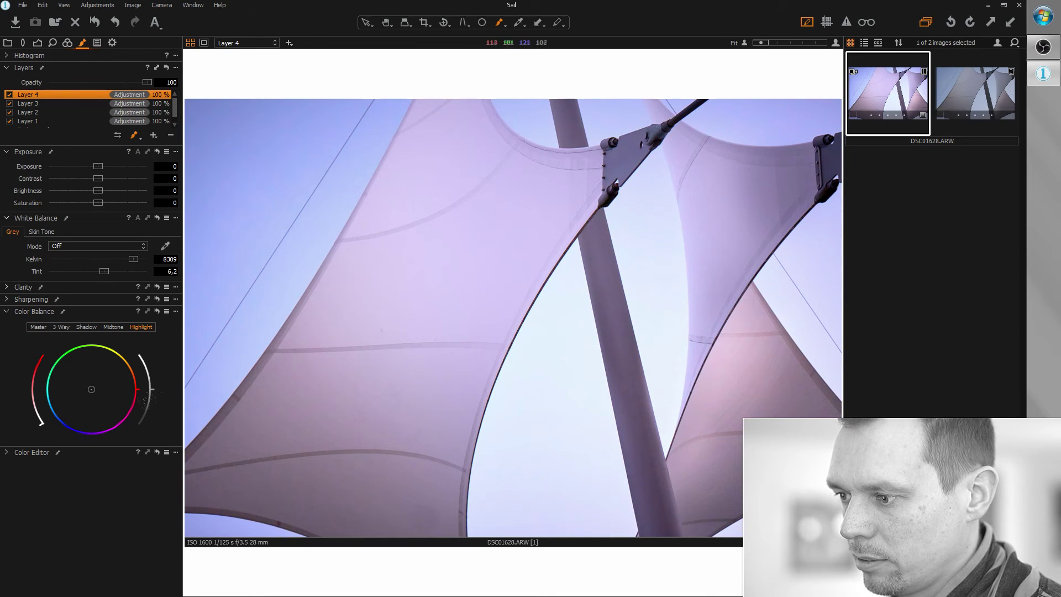
right_click(232, 332)
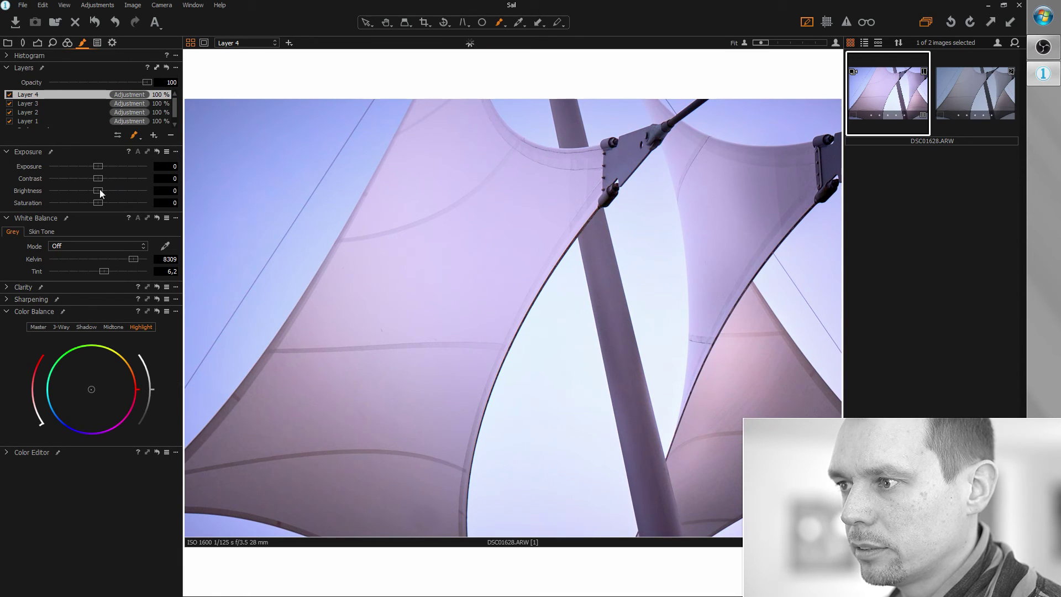
drag(97, 189, 75, 193)
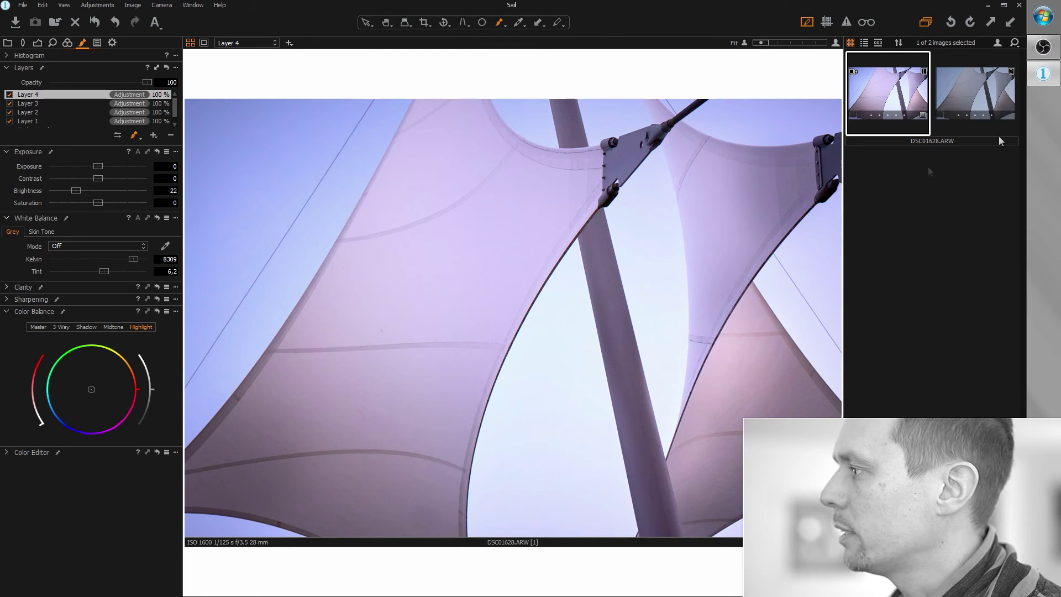
click(979, 97)
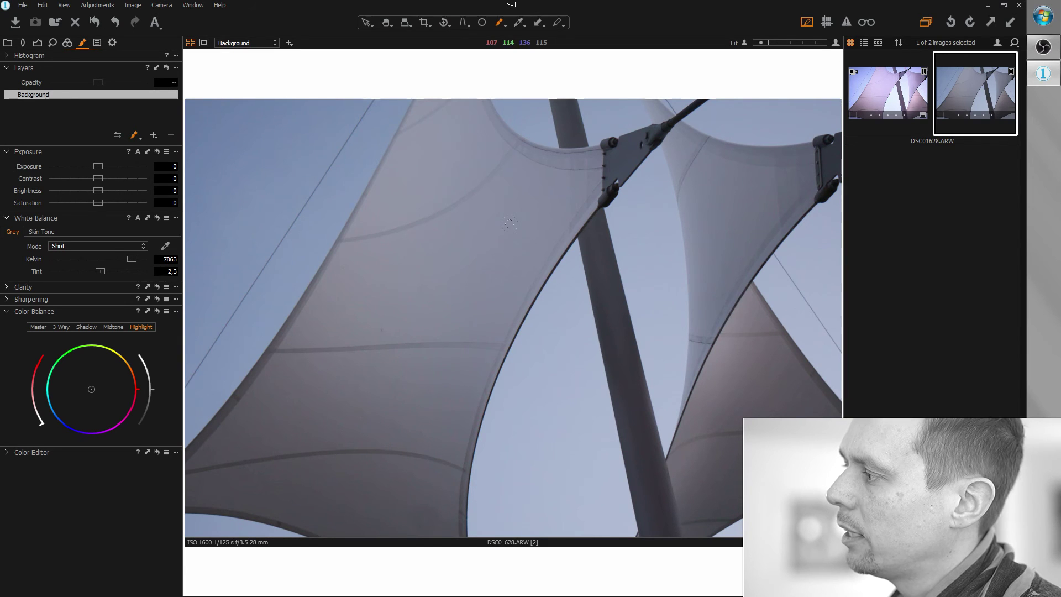
click(887, 94)
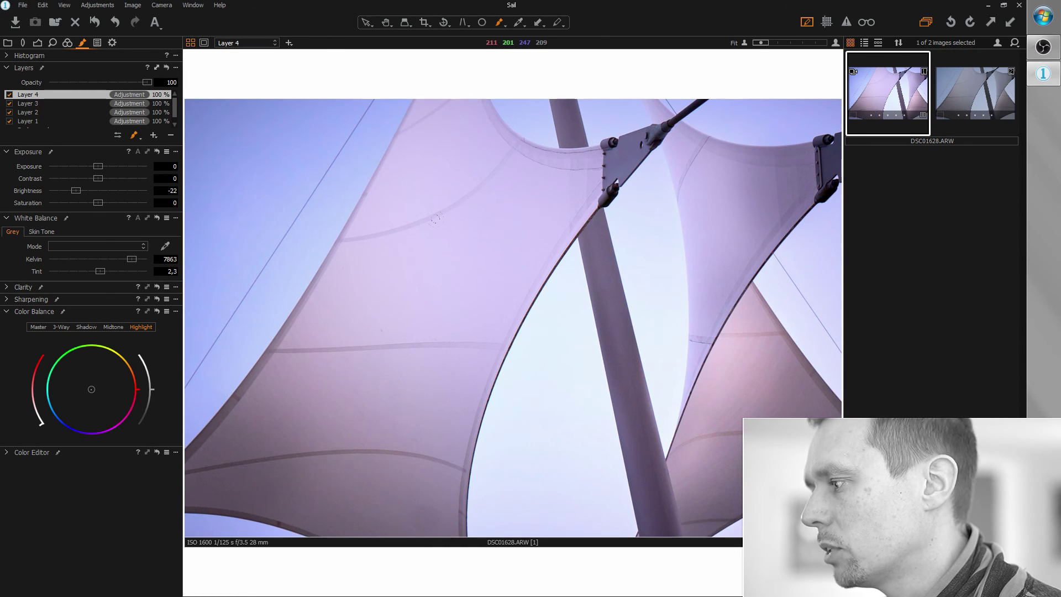